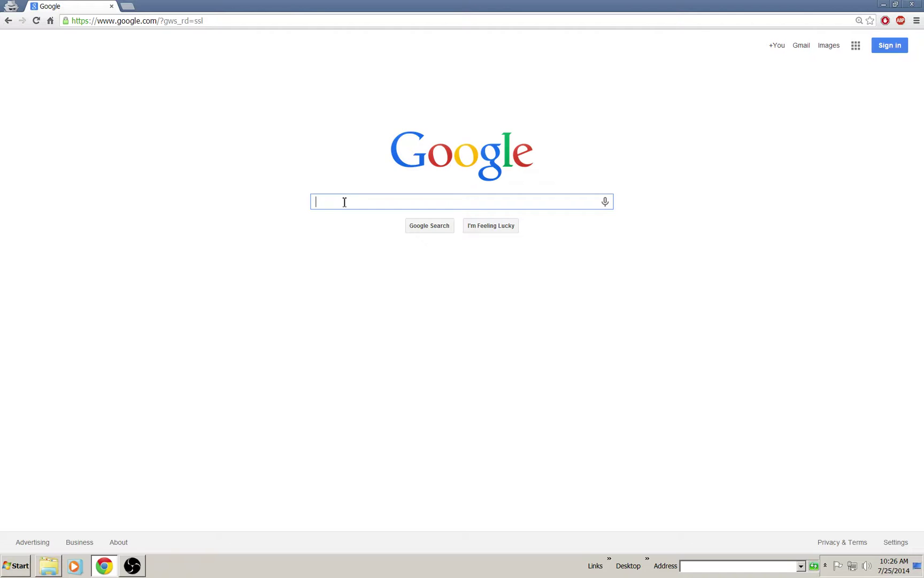
type("wc")
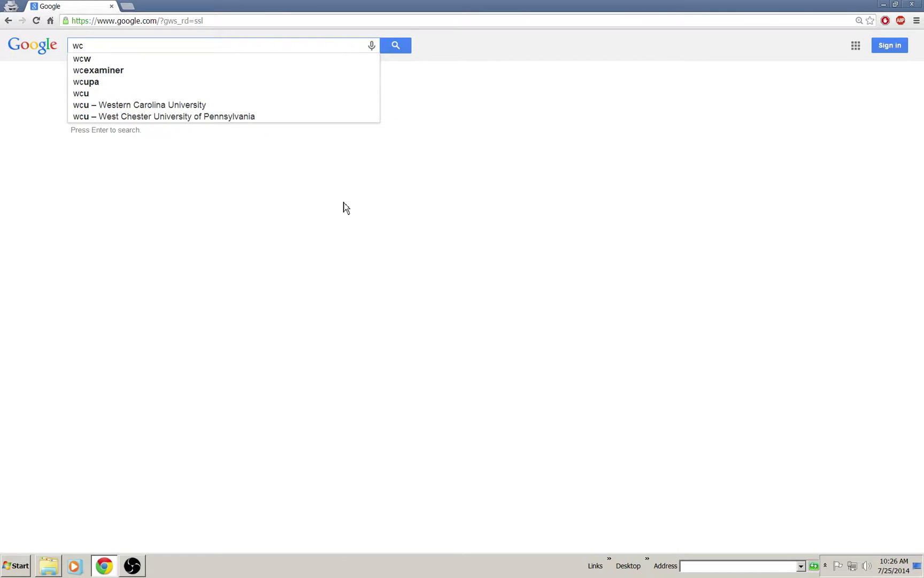
type("ais")
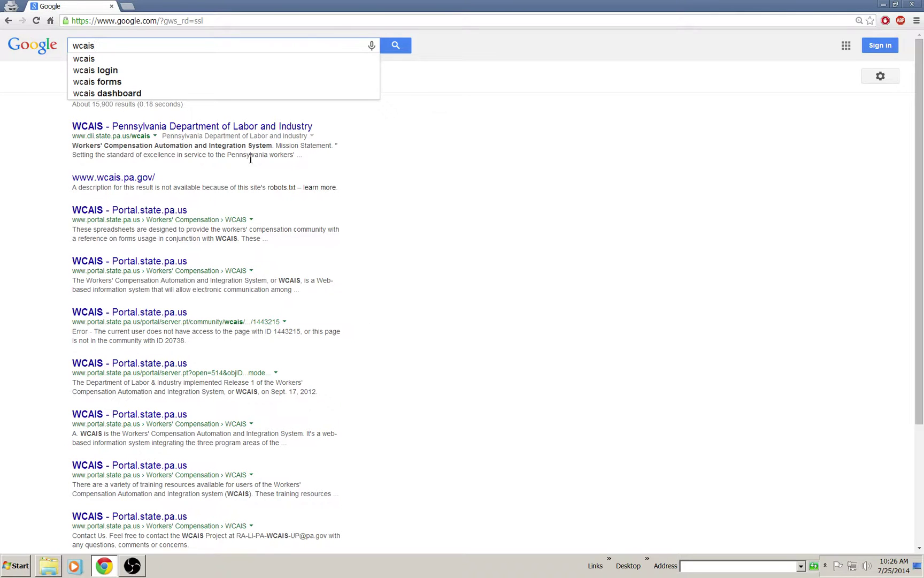
Step: Open the 'WCAIS - Pennsylvania Department of Labor and Industry' search result
left_click(198, 128)
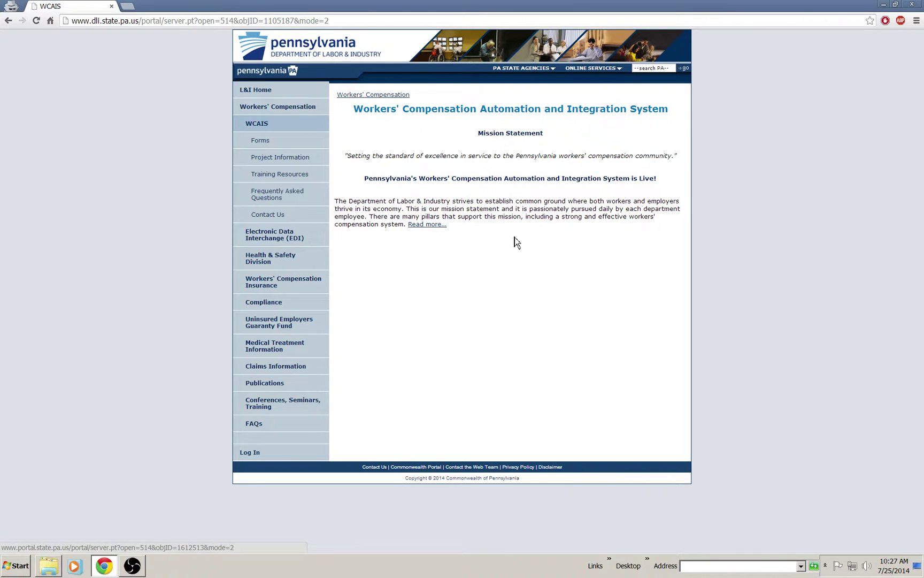
left_click(428, 226)
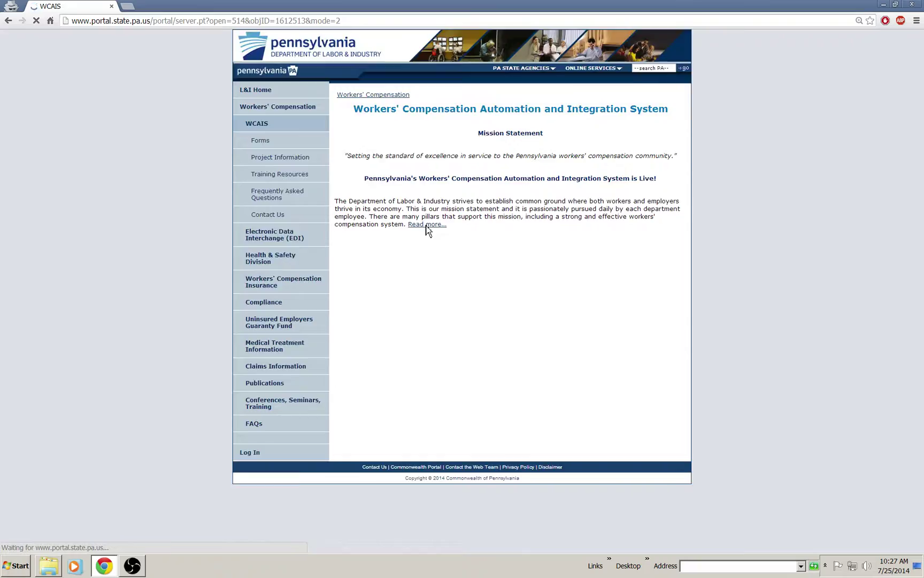
key("ctrl+plus")
key("ctrl+plus")
scroll(414, 408, "down", 1)
scroll(421, 386, "up", 1)
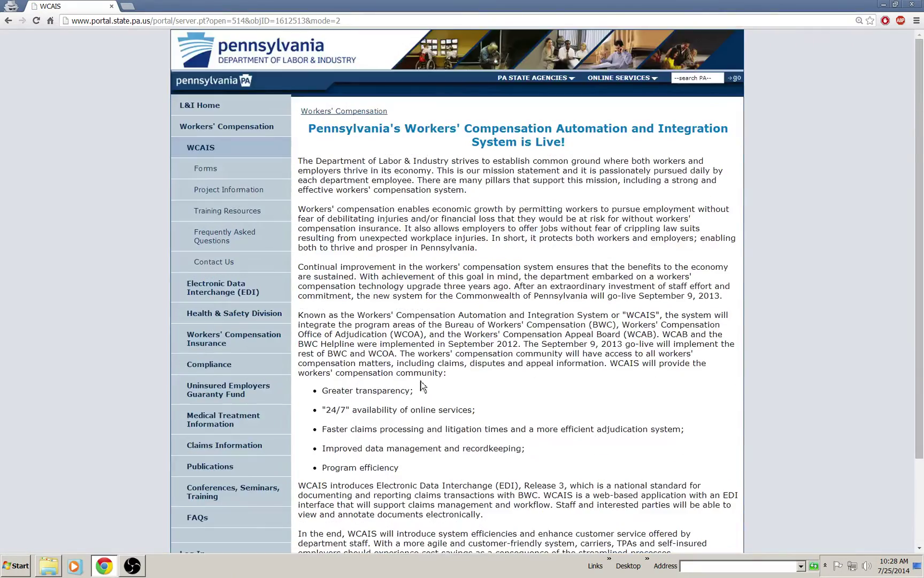
scroll(421, 386, "down", 2)
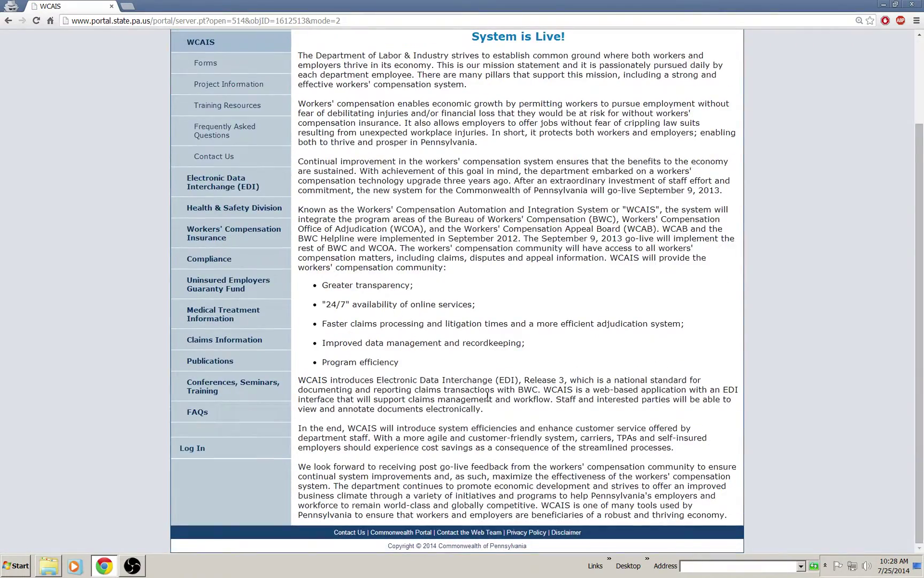
scroll(488, 396, "up", 2)
left_click(8, 23)
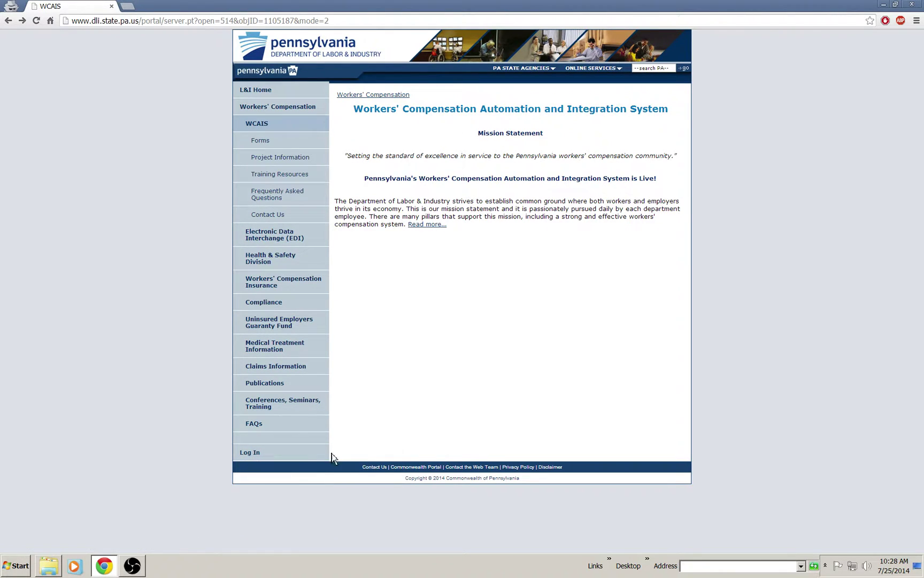
Step: Load the Enterprise Portal login past the SSL warning, then go back
left_click(246, 454)
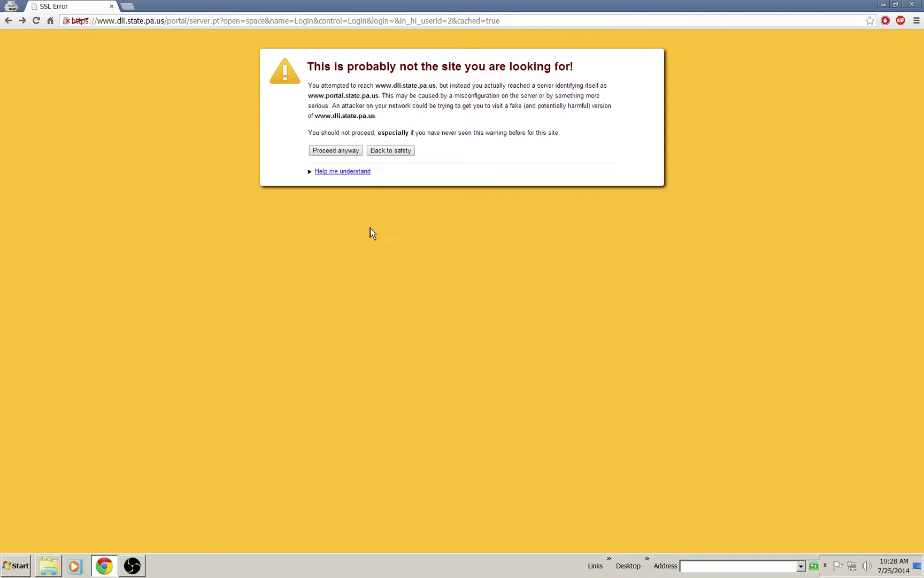
left_click(341, 157)
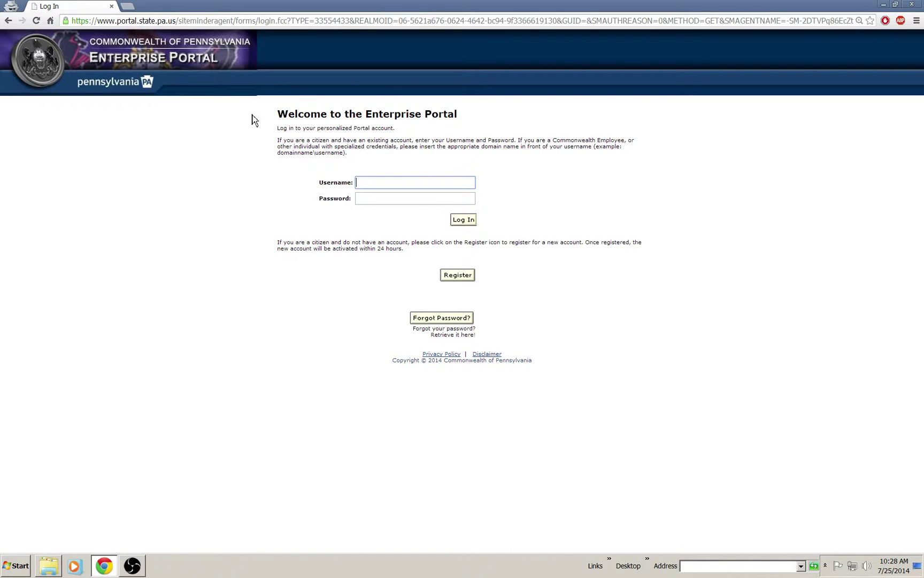
left_click(9, 20)
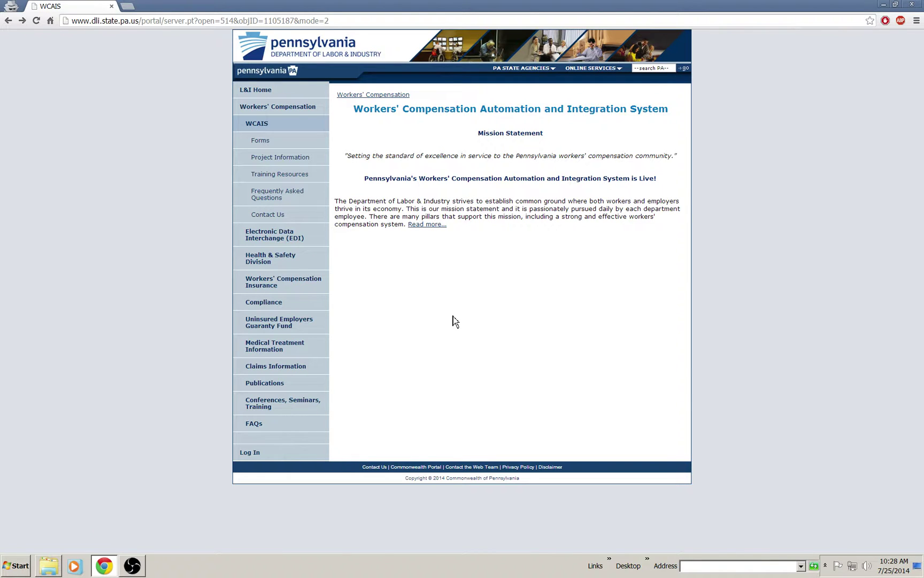
Step: Back up to Google and open the 'wcais - Commonwealth of Pennsylvania' login result
left_click(9, 21)
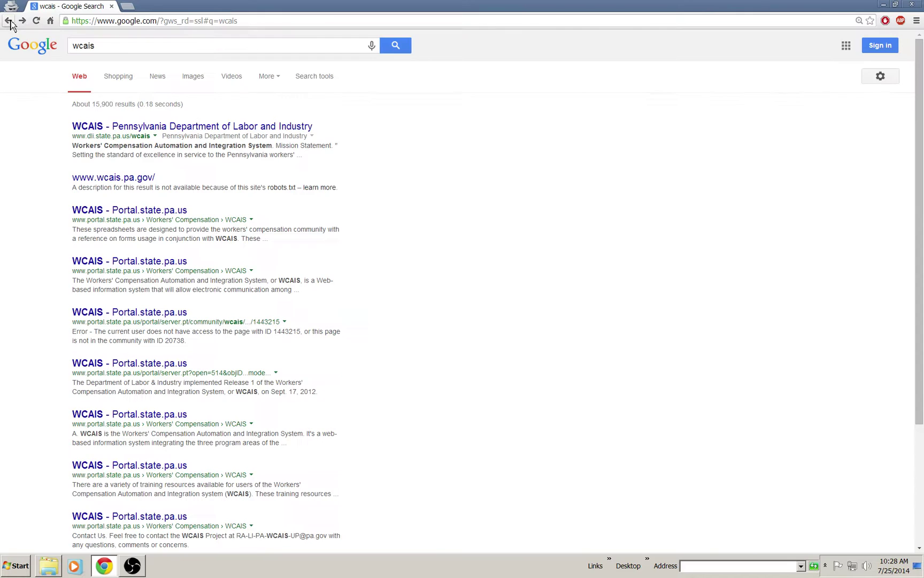
left_click(9, 21)
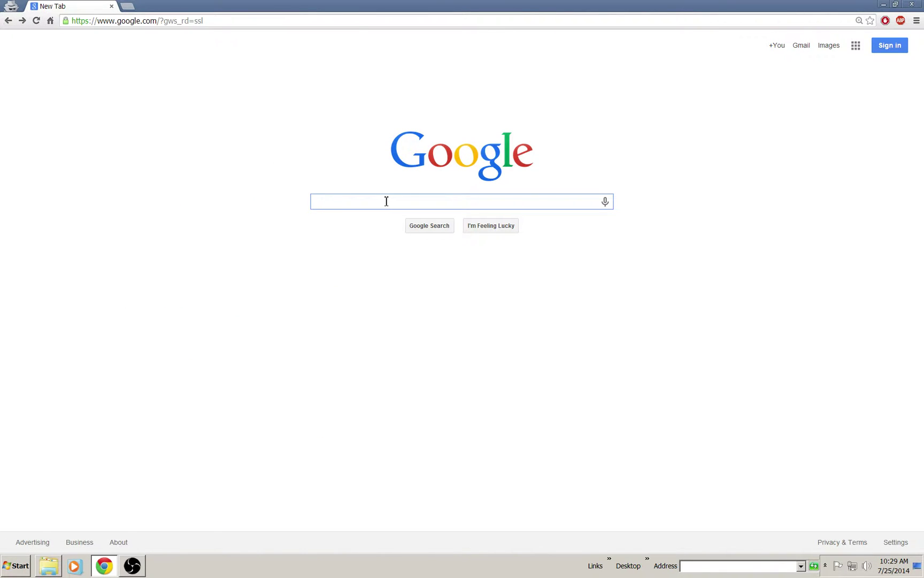
type("wcais")
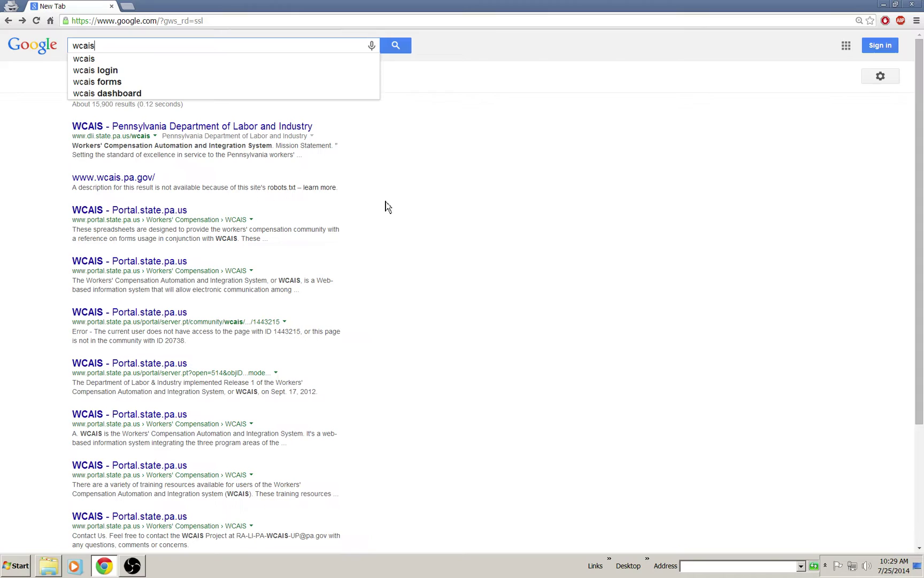
type(" login")
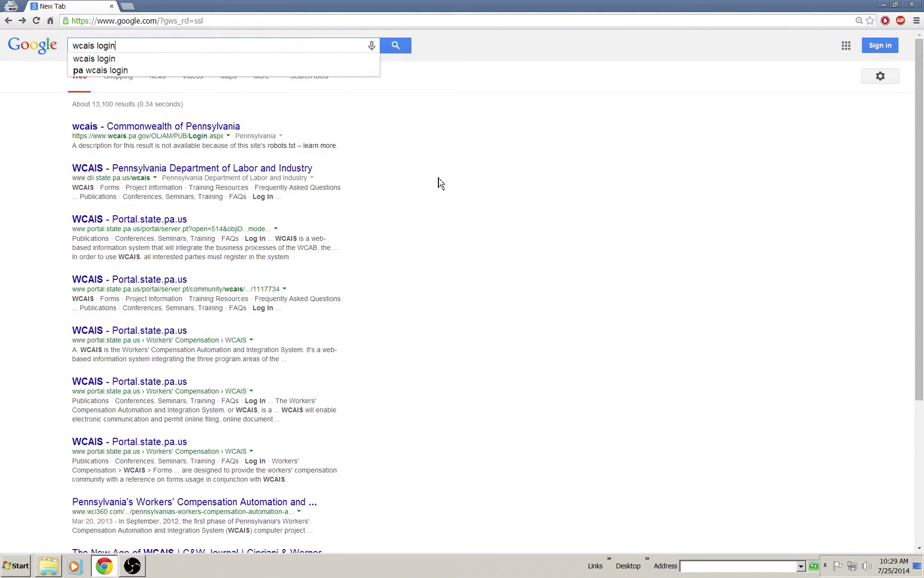
mouse_move(115, 59)
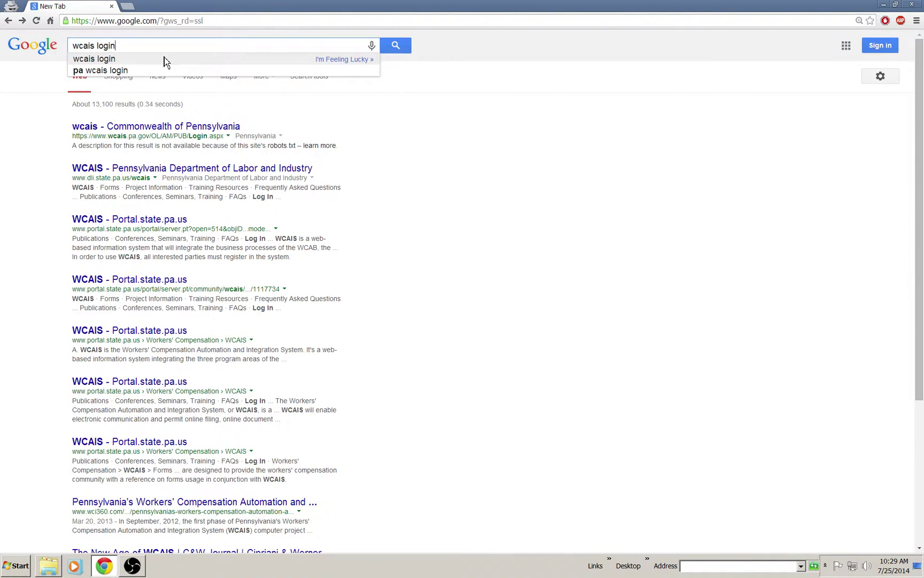
left_click(150, 128)
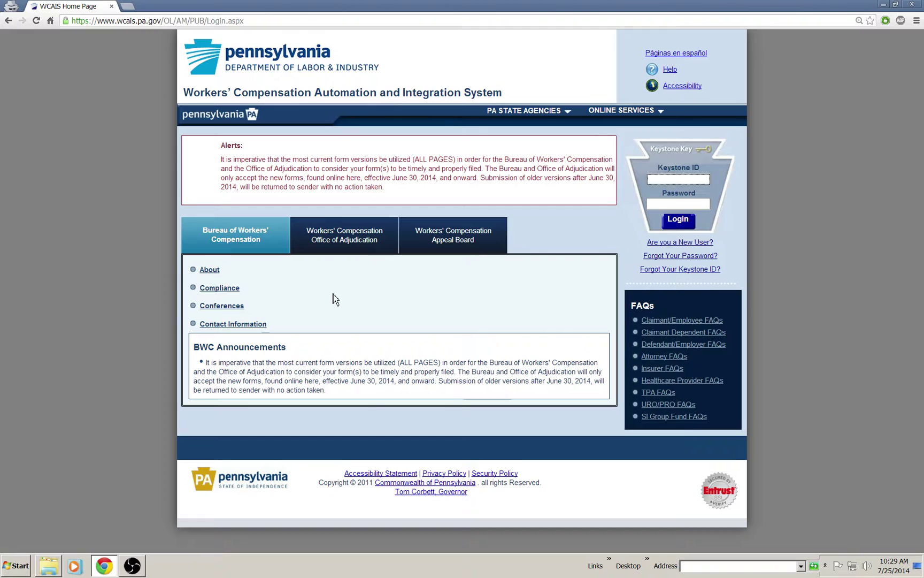
Step: Choose 'Are you a New User?' and select 'I am a claimant'
left_click(680, 242)
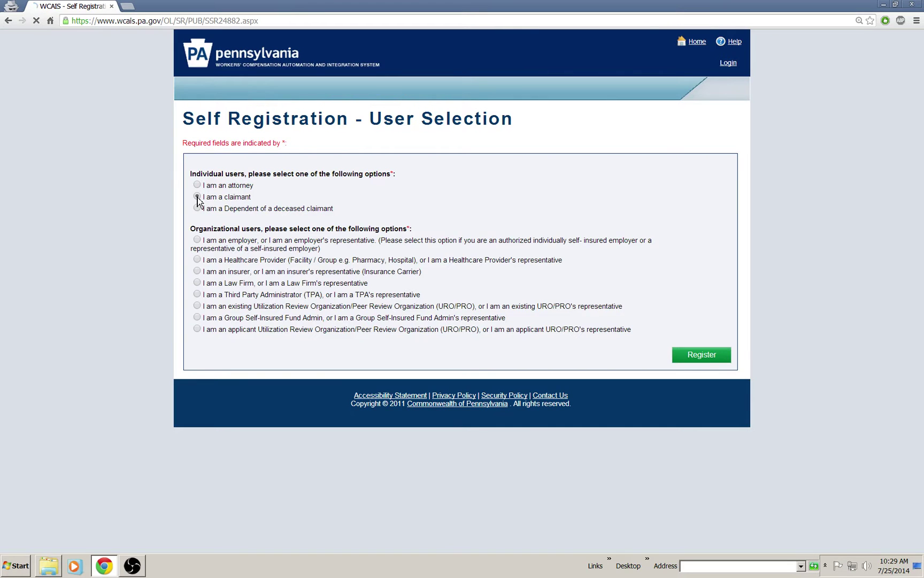
left_click(197, 197)
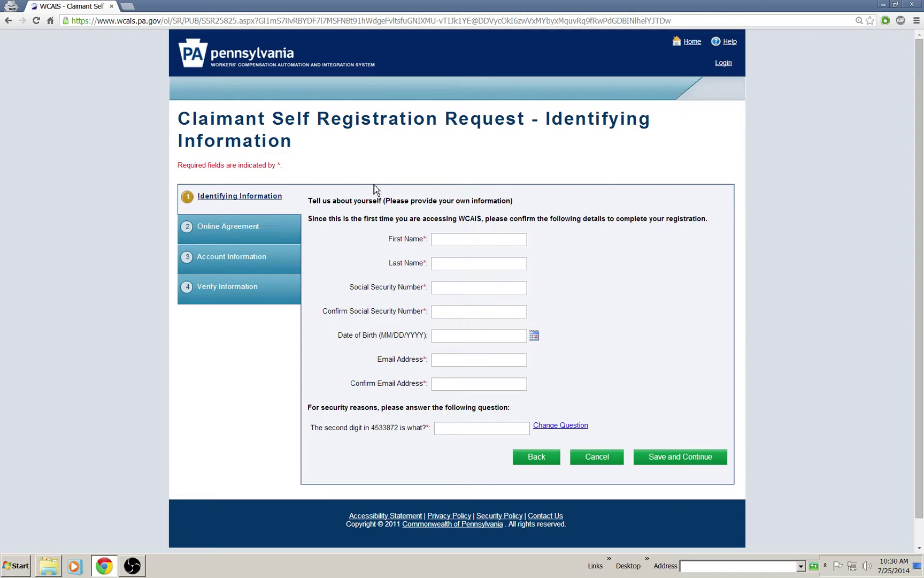
left_click(443, 287)
left_click(436, 243)
left_click(442, 265)
left_click(437, 290)
left_click(438, 315)
left_click(436, 243)
Step: Search Google for 'wcais login' and open the Commonwealth of Pennsylvania result
left_click(50, 21)
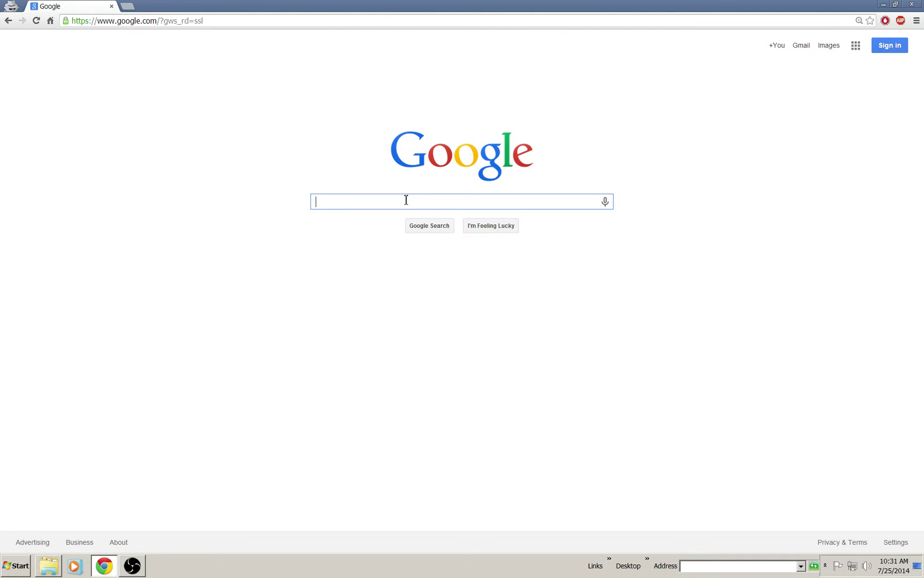
type("wcais")
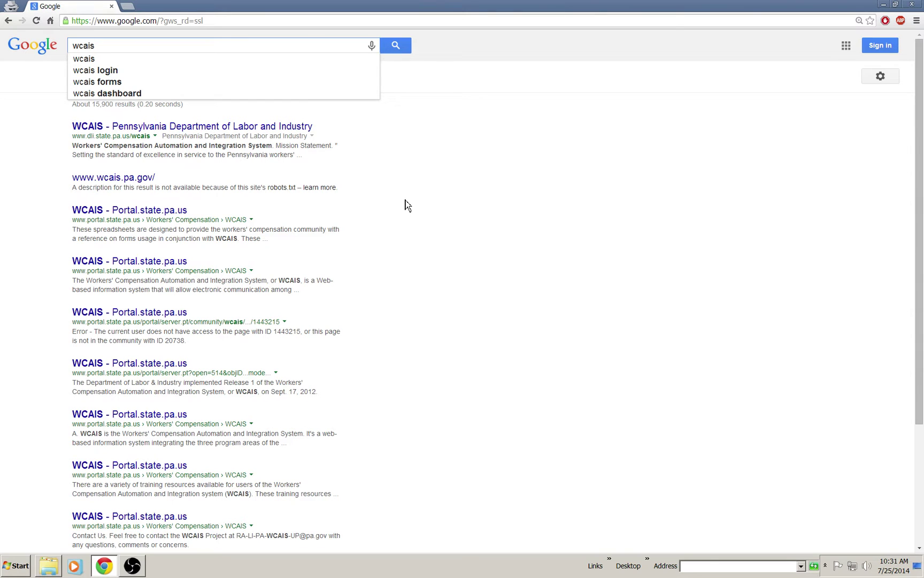
type(" login")
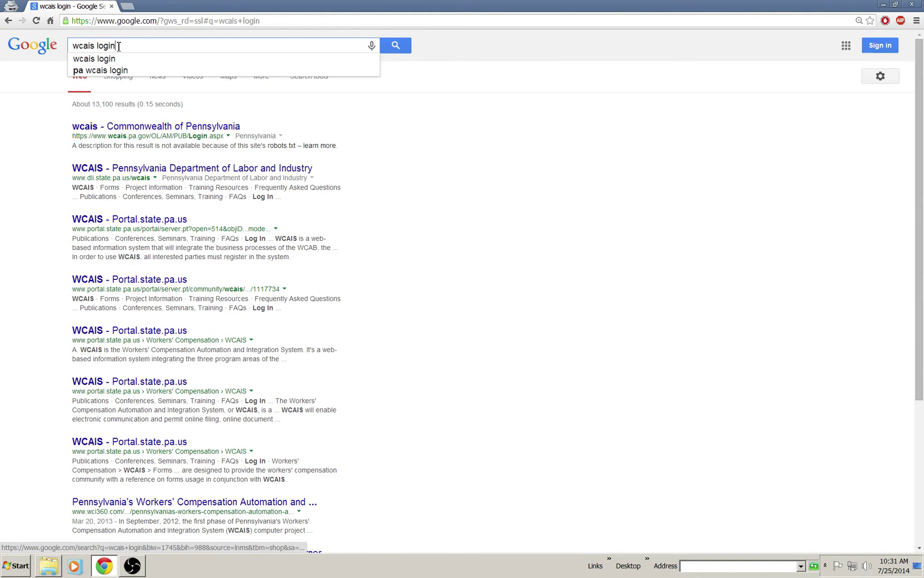
left_click(397, 47)
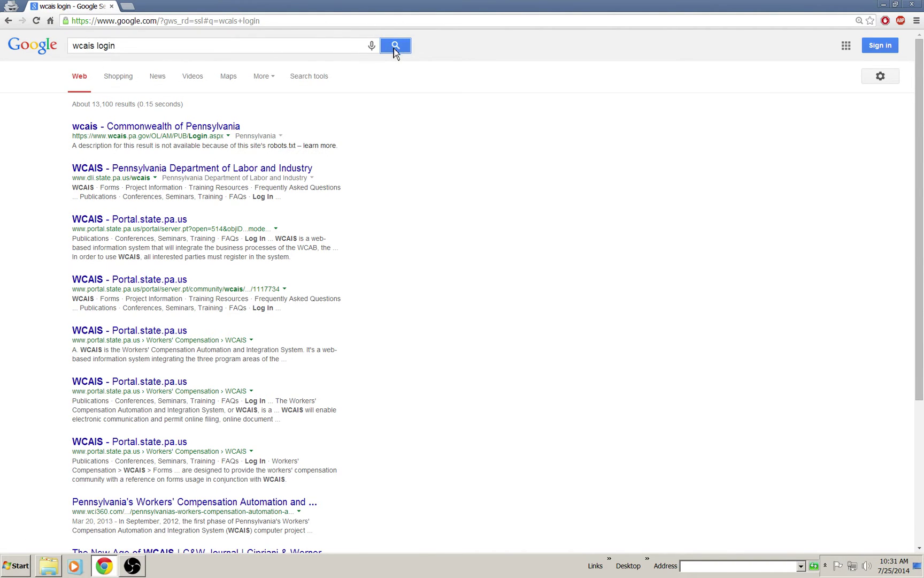
left_click(159, 127)
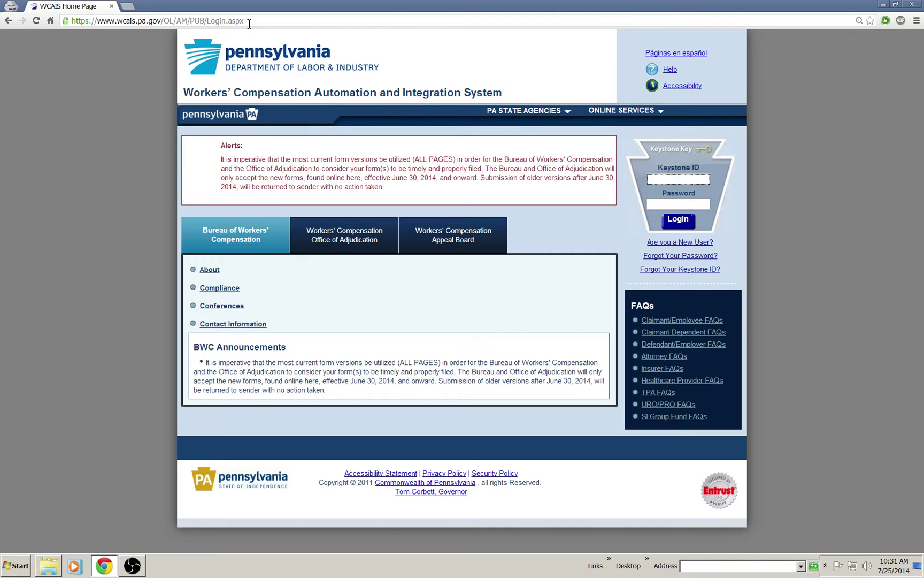
Step: Register as a new user with the 'I am a claimant' option selected
left_click(674, 246)
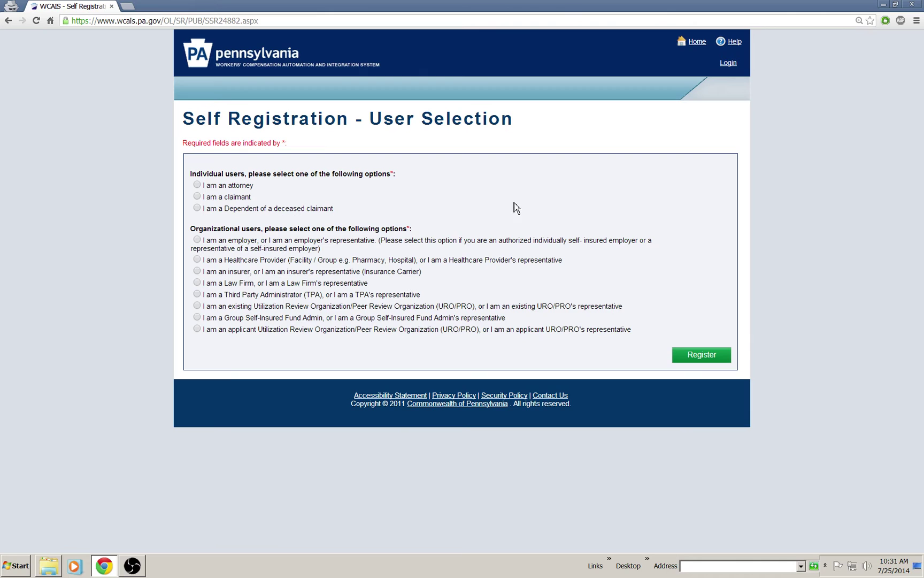
left_click(198, 199)
left_click(704, 357)
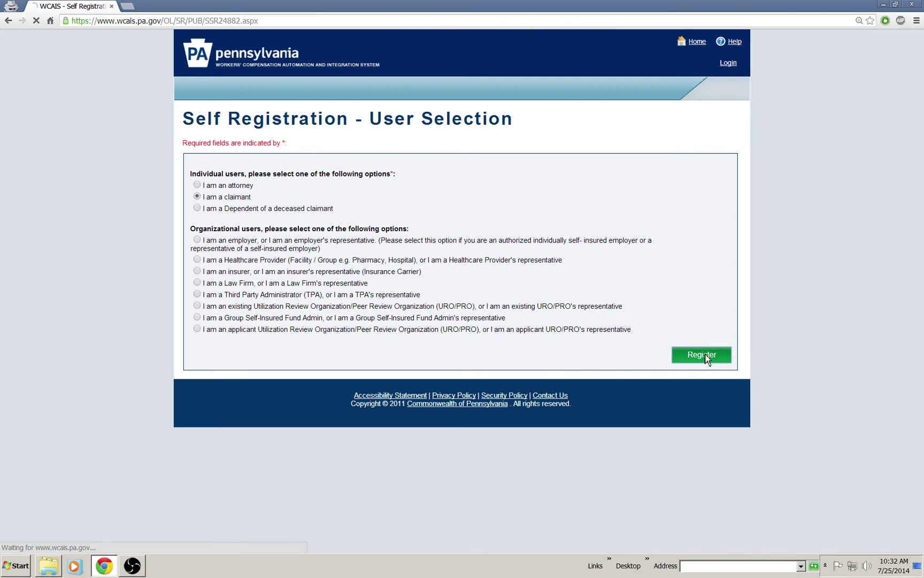